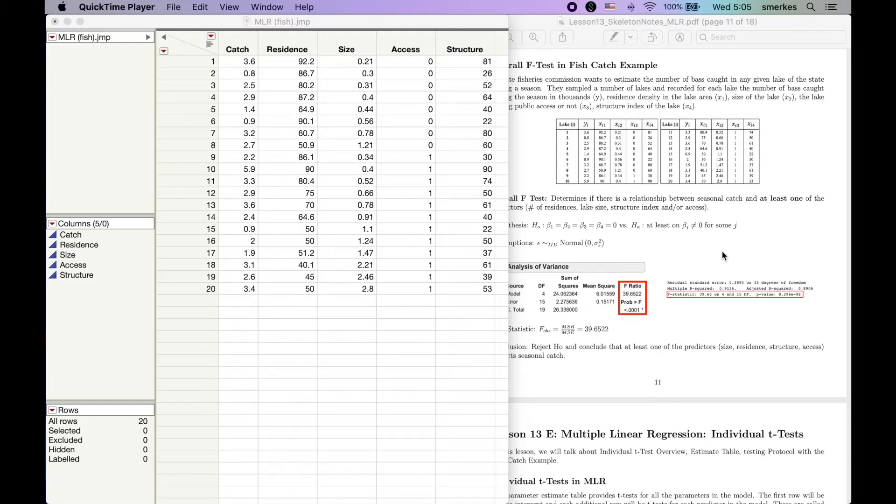
Start a Fit Model analysis on the MLR (fish) data table with Catch as the Y response.
{"action": "left_click", "coordinate": [722, 253]}
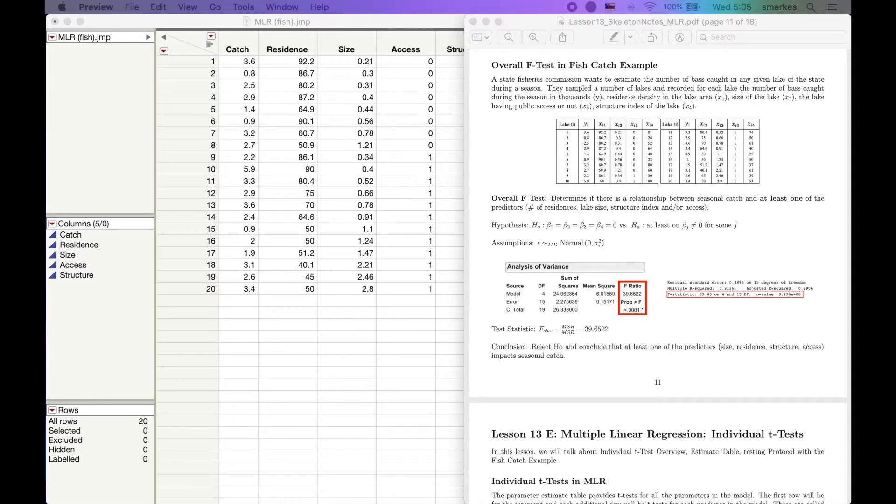
{"action": "left_click", "coordinate": [151, 296]}
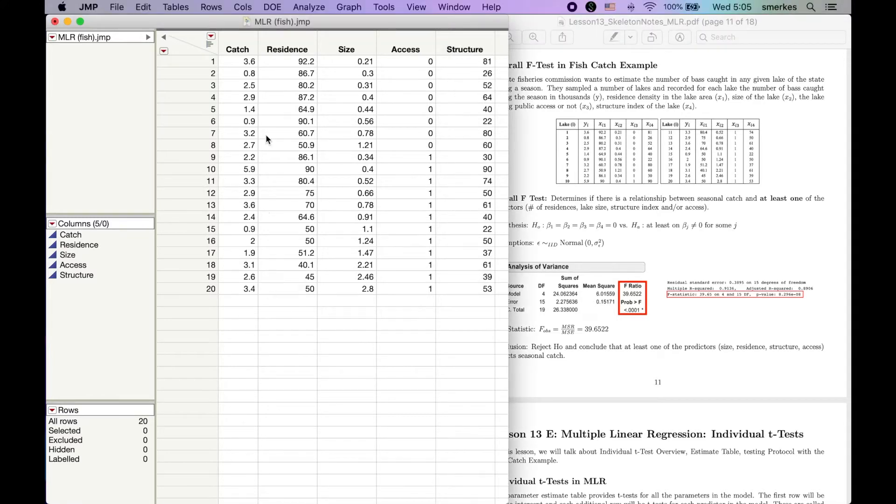
{"action": "left_click", "coordinate": [310, 9]}
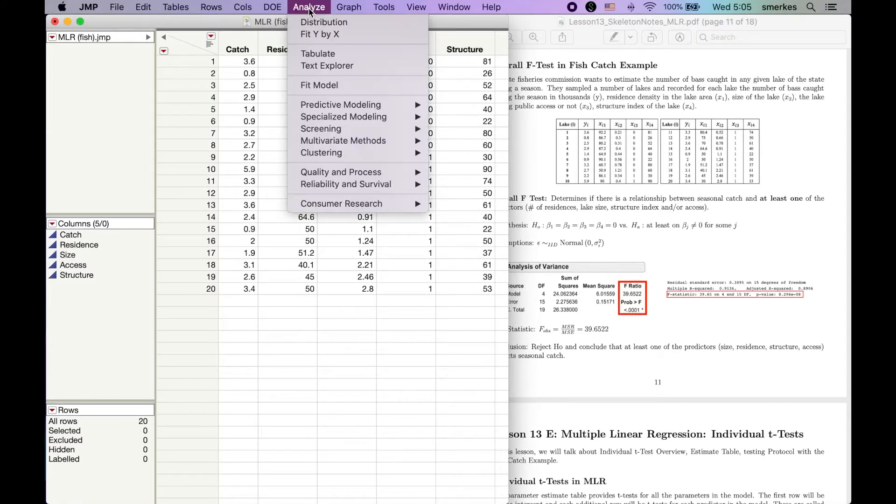
{"action": "left_click", "coordinate": [332, 87]}
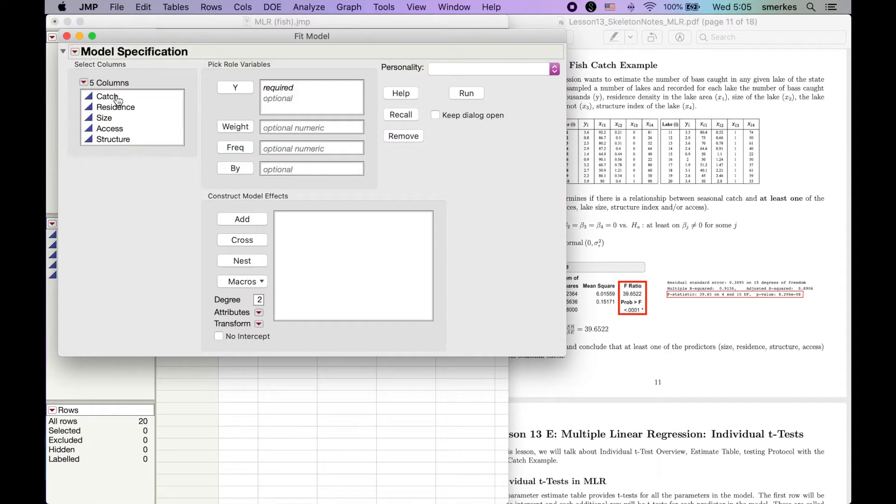
{"action": "left_click", "coordinate": [118, 98]}
{"action": "left_click", "coordinate": [225, 90]}
Add Residence, Size, Access and Structure as model effects and run the Standard Least Squares model.
{"action": "left_click", "coordinate": [134, 108]}
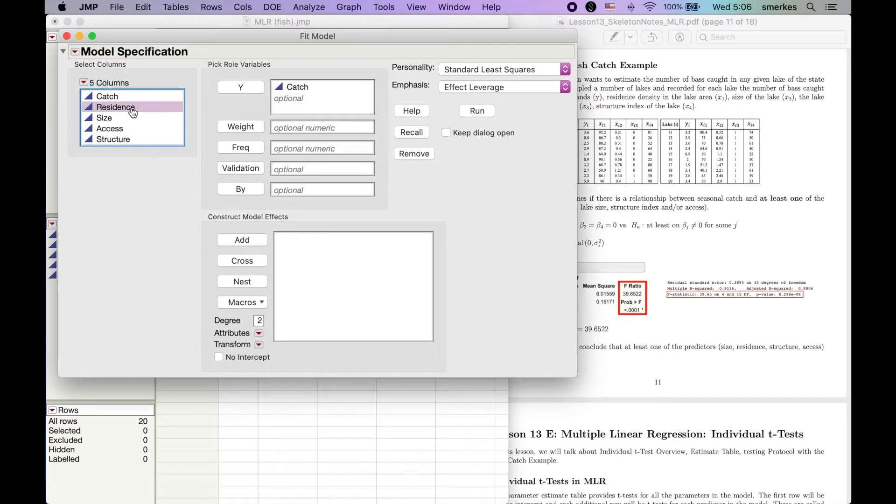
{"action": "key", "text": "shift+Down"}
{"action": "key", "text": "shift+Down"}
{"action": "key", "text": "shift+Down"}
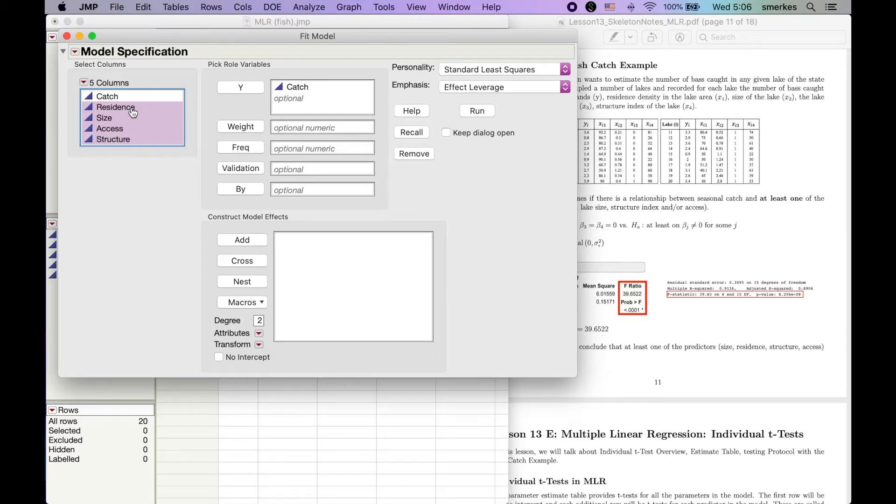
{"action": "left_click", "coordinate": [239, 241]}
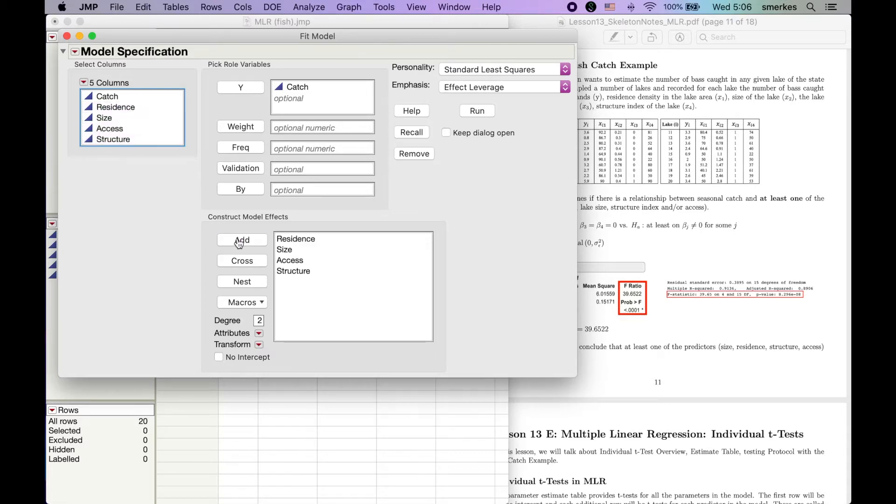
{"action": "left_click", "coordinate": [477, 112]}
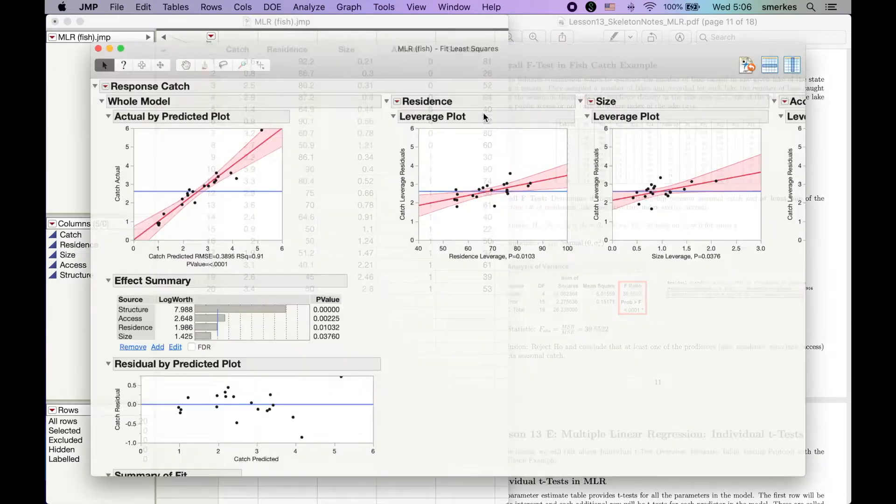
Narrow the Fit Least Squares report window so part of the lesson notes shows beside its parameter estimates.
{"action": "scroll", "coordinate": [331, 244], "scroll_direction": "down", "scroll_amount": 5}
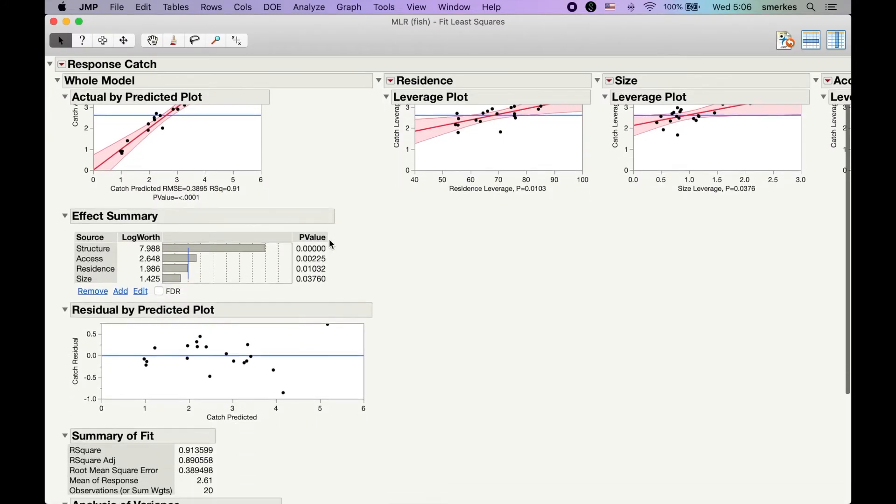
{"action": "scroll", "coordinate": [331, 244], "scroll_direction": "down", "scroll_amount": 2}
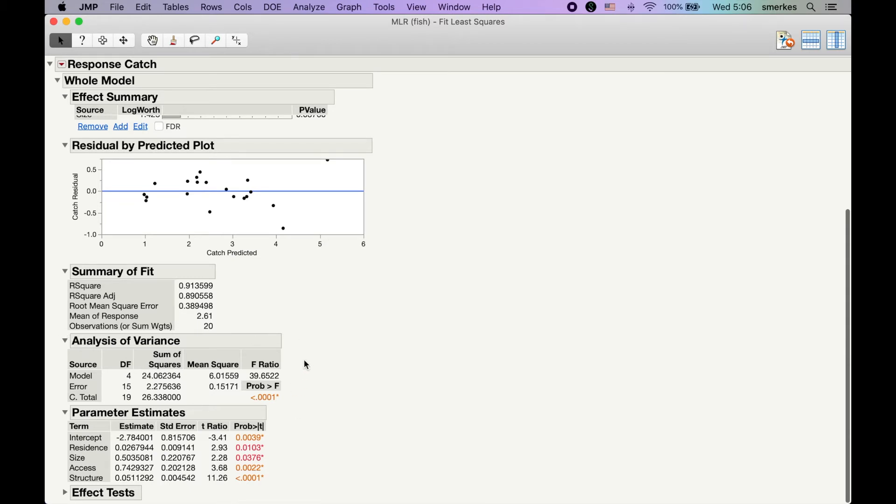
{"action": "left_click_drag", "start_coordinate": [850, 17], "coordinate": [462, 36]}
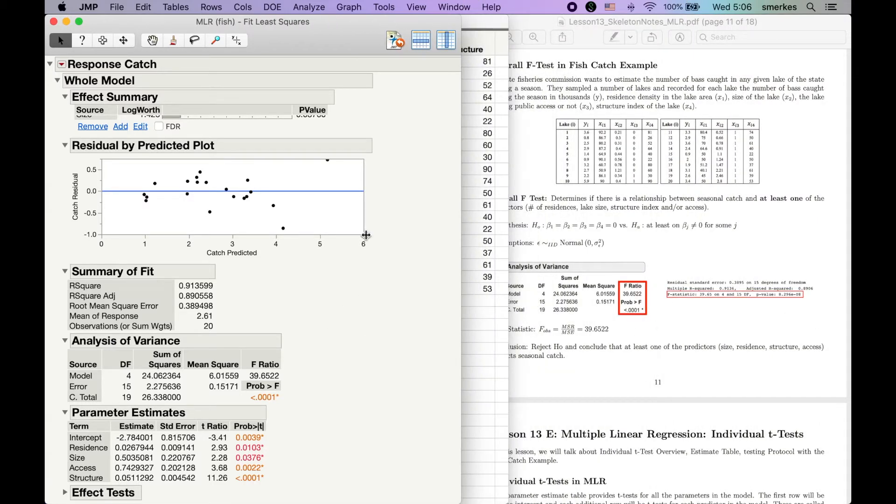
{"action": "left_click_drag", "start_coordinate": [462, 21], "coordinate": [620, 25]}
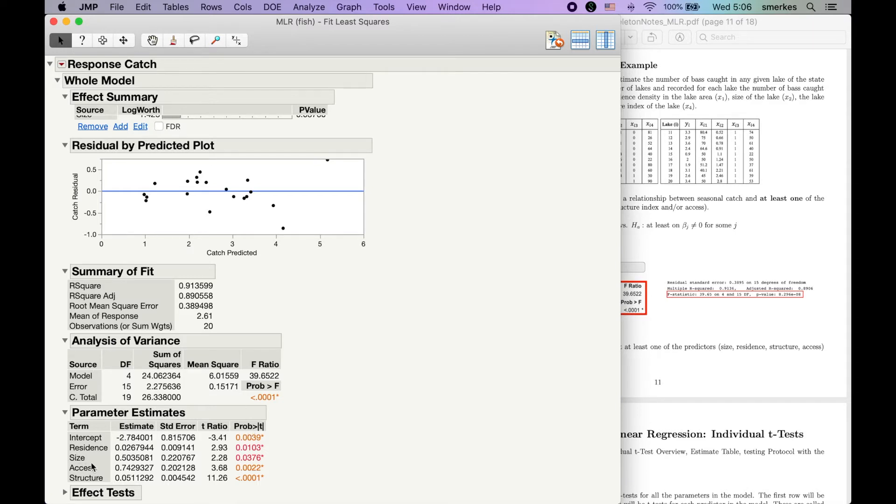
Add the Lower 95% and Upper 95% columns to the Parameter Estimates table.
{"action": "right_click", "coordinate": [216, 444]}
{"action": "mouse_move", "coordinate": [217, 448]}
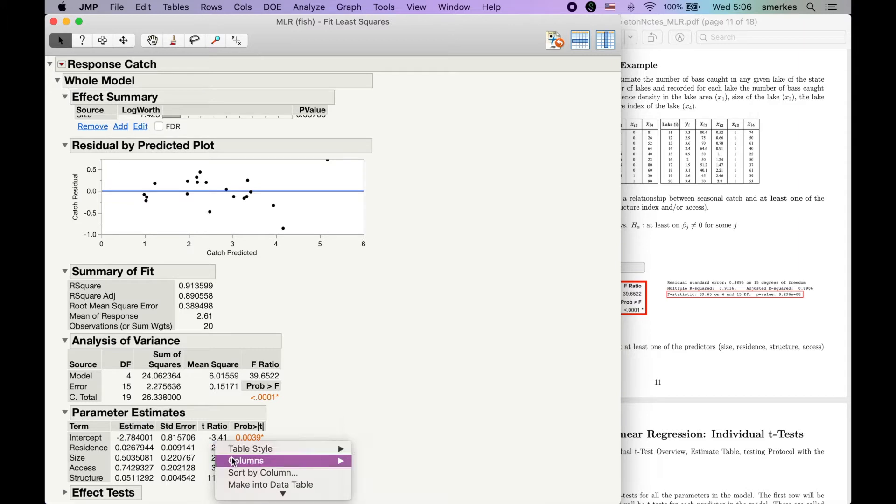
{"action": "mouse_move", "coordinate": [346, 461]}
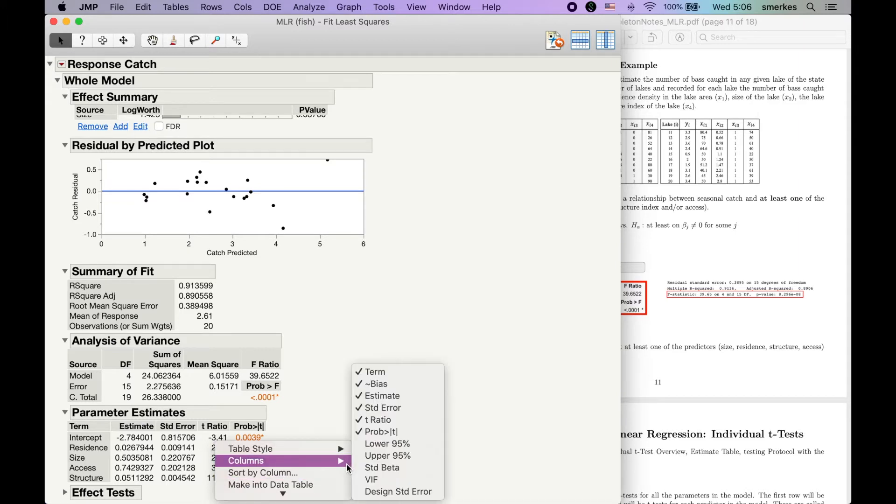
{"action": "left_click", "coordinate": [380, 447]}
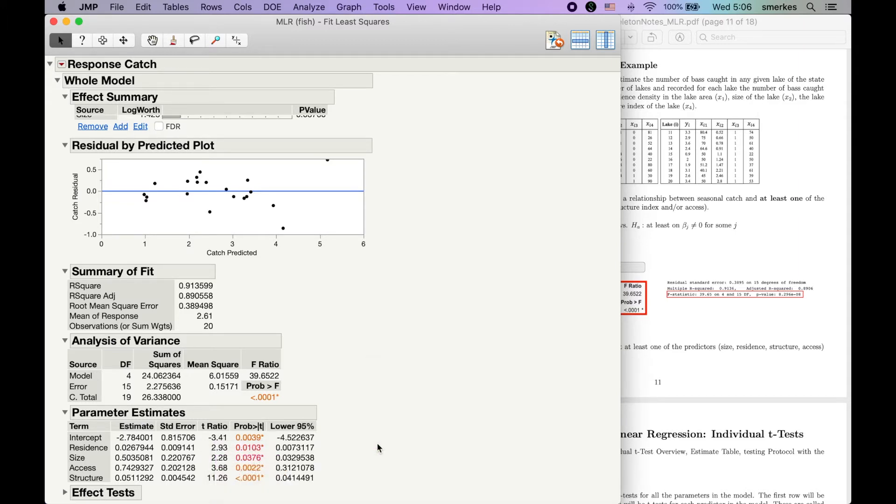
{"action": "right_click", "coordinate": [297, 427]}
{"action": "mouse_move", "coordinate": [307, 443]}
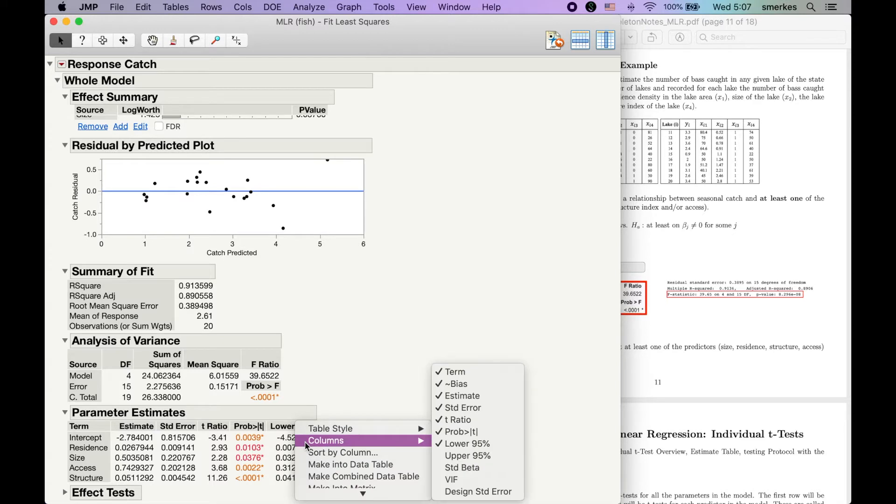
{"action": "left_click", "coordinate": [468, 458]}
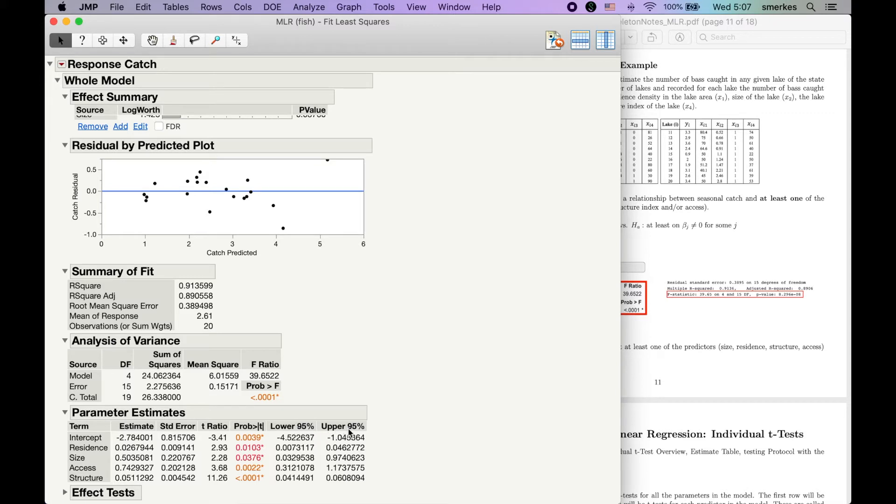
Close the regression report and go to the fish example's CI and PI values on page 16 of the lesson notes PDF.
{"action": "left_click", "coordinate": [53, 22]}
{"action": "left_click", "coordinate": [53, 22]}
{"action": "left_click", "coordinate": [238, 300]}
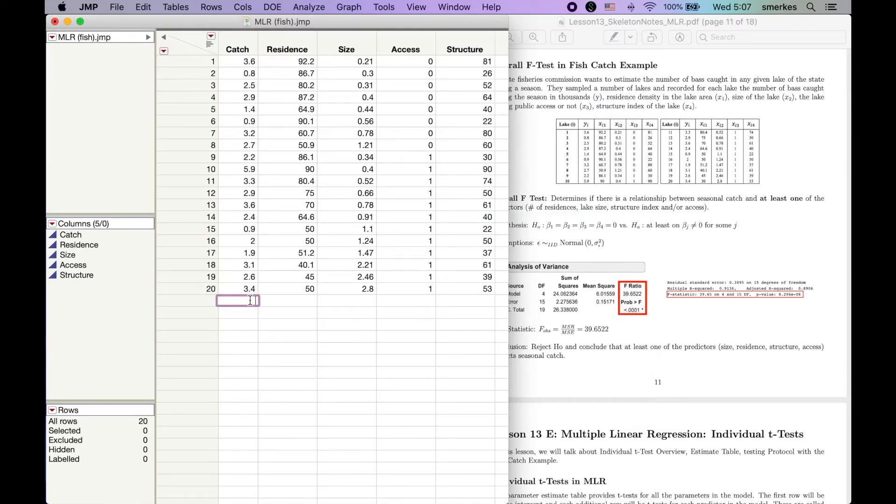
{"action": "left_click", "coordinate": [285, 301]}
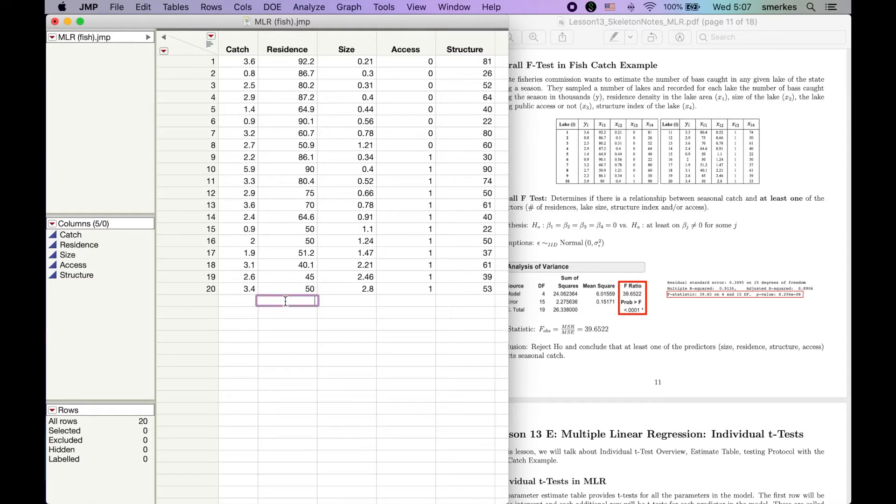
{"action": "left_click", "coordinate": [752, 304]}
{"action": "scroll", "coordinate": [753, 304], "scroll_direction": "down", "scroll_amount": 15}
{"action": "scroll", "coordinate": [752, 304], "scroll_direction": "down", "scroll_amount": 20}
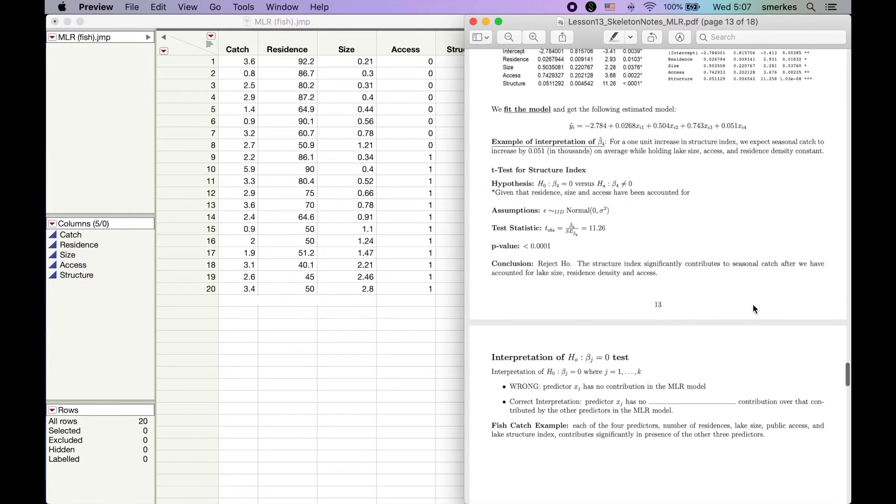
{"action": "scroll", "coordinate": [756, 299], "scroll_direction": "down", "scroll_amount": 15}
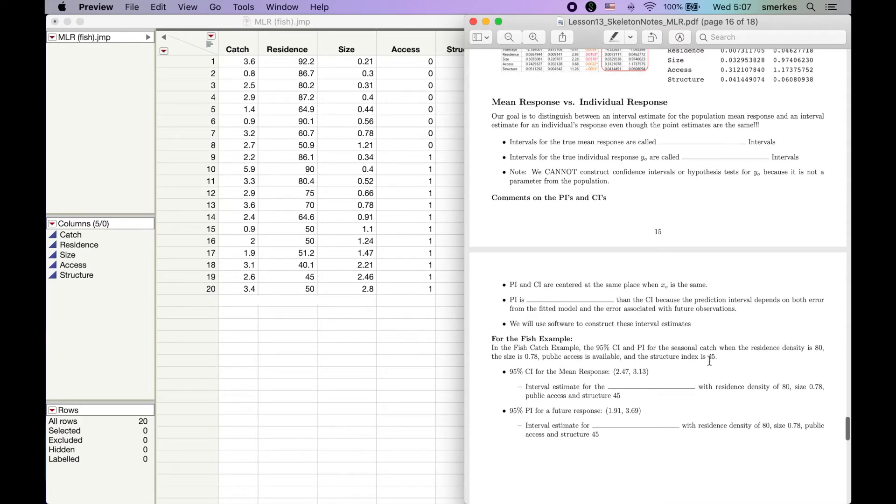
Add row 21 to the MLR (fish) table with Residence 80, Size 0.78, Access 1 and Structure 45, leaving Catch empty.
{"action": "left_click", "coordinate": [305, 300]}
{"action": "type", "text": "80"}
{"action": "left_click", "coordinate": [346, 302]}
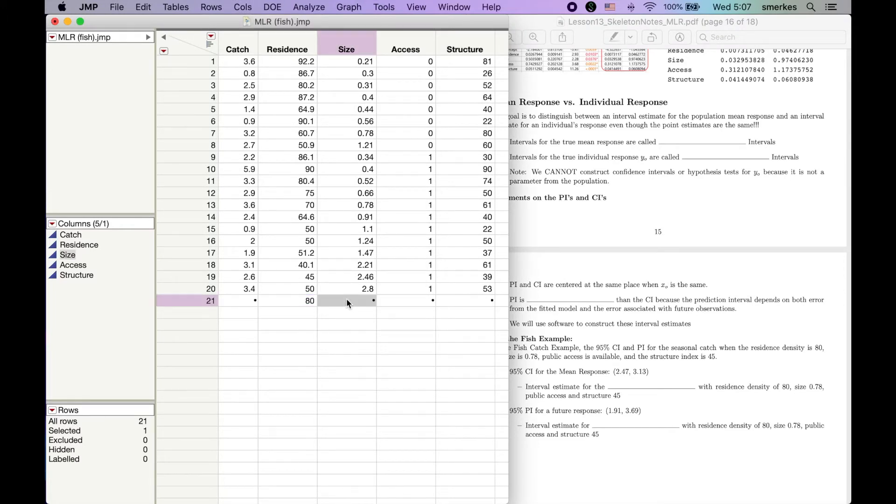
{"action": "type", "text": ".789"}
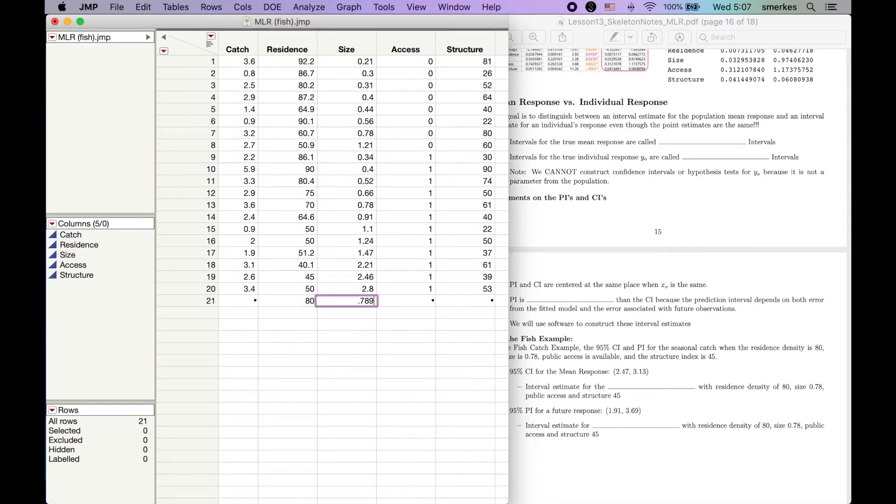
{"action": "key", "text": "BackSpace"}
{"action": "key", "text": "Tab"}
{"action": "type", "text": "1"}
{"action": "key", "text": "Tab"}
{"action": "type", "text": "45"}
{"action": "left_click", "coordinate": [327, 360]}
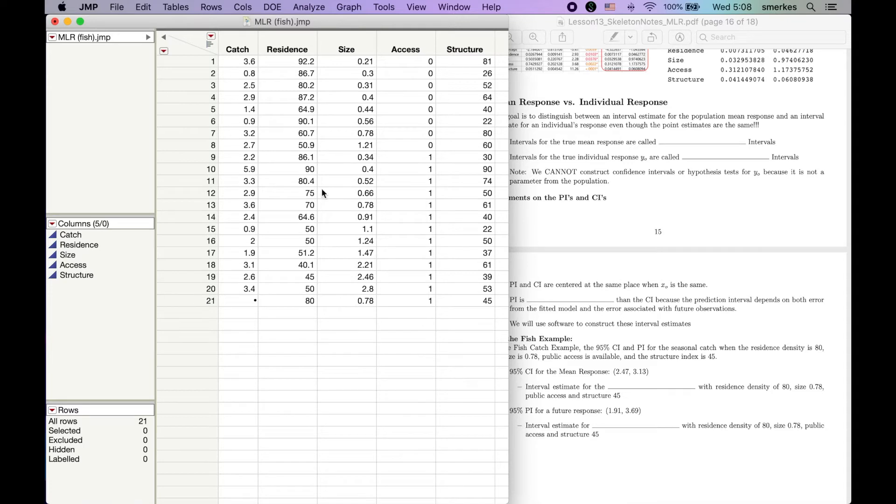
Set up a new Fit Model with Catch as Y and Residence, Size, Access and Structure as model effects.
{"action": "left_click", "coordinate": [304, 7]}
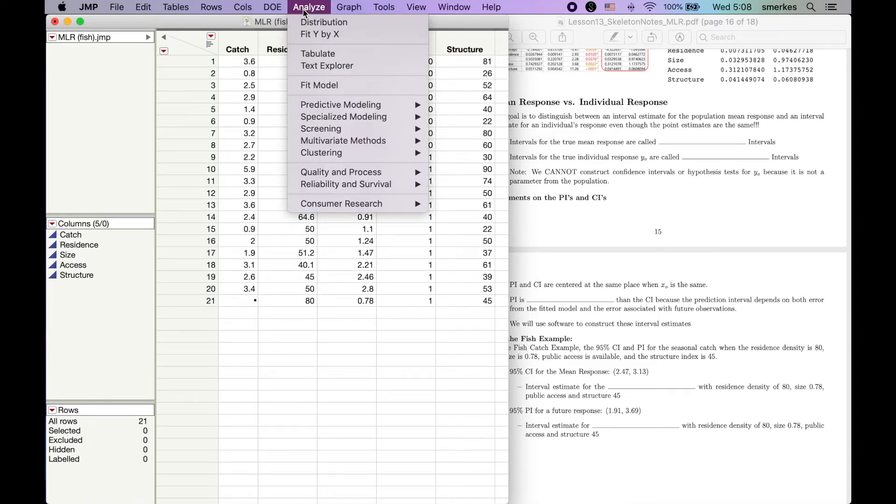
{"action": "left_click", "coordinate": [327, 84]}
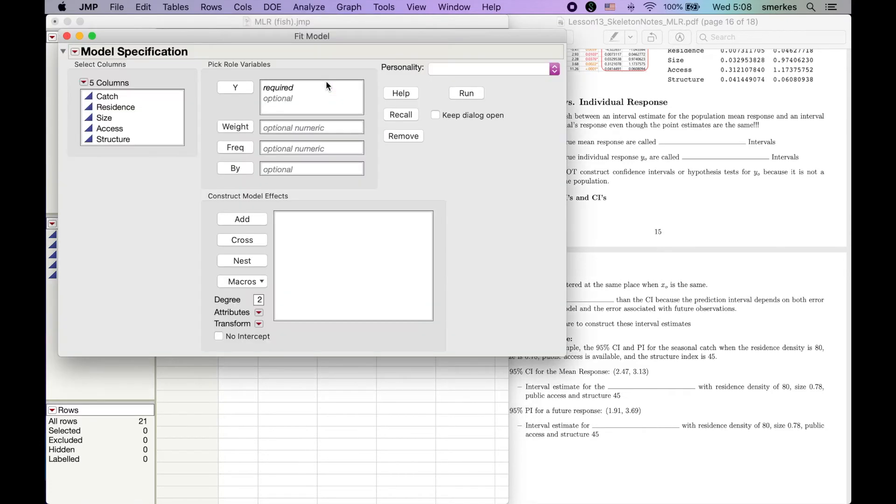
{"action": "left_click", "coordinate": [107, 98]}
{"action": "left_click", "coordinate": [231, 88]}
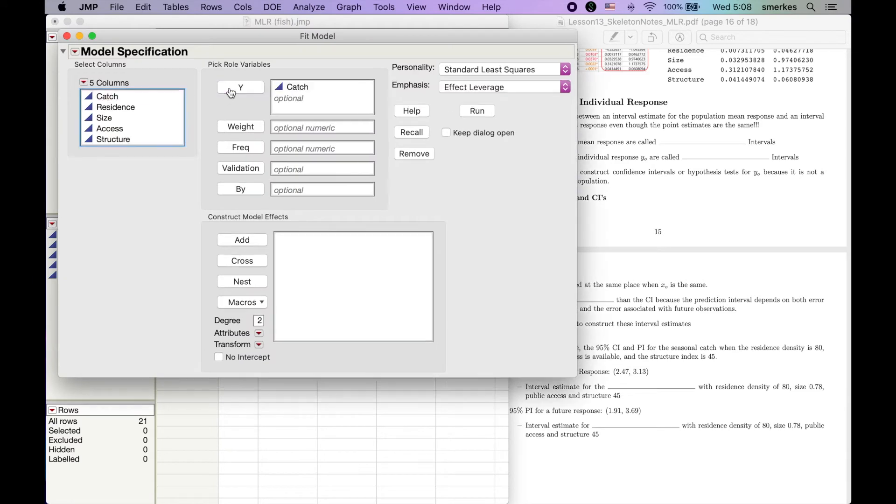
{"action": "left_click", "coordinate": [155, 109]}
{"action": "key", "text": "shift+Down"}
{"action": "key", "text": "shift+Down"}
{"action": "key", "text": "shift+Down"}
{"action": "left_click", "coordinate": [249, 240]}
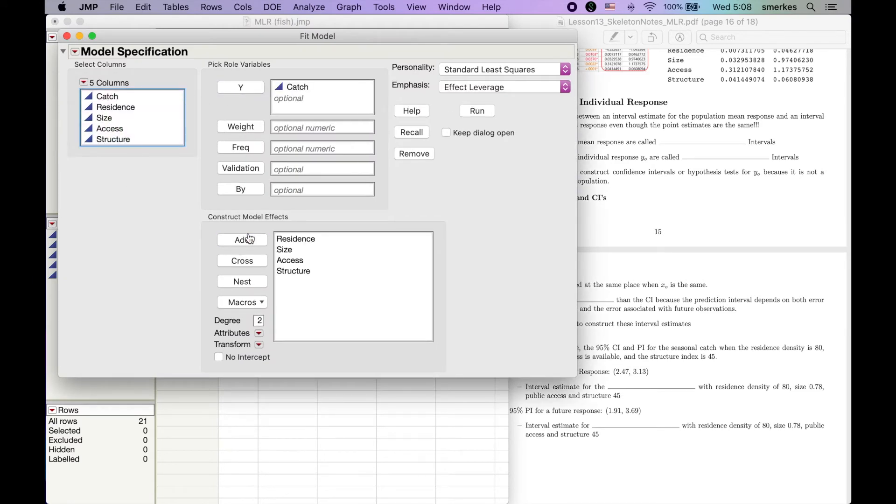
Accept the preset alpha level for the confidence intervals and run the model.
{"action": "left_click", "coordinate": [75, 53]}
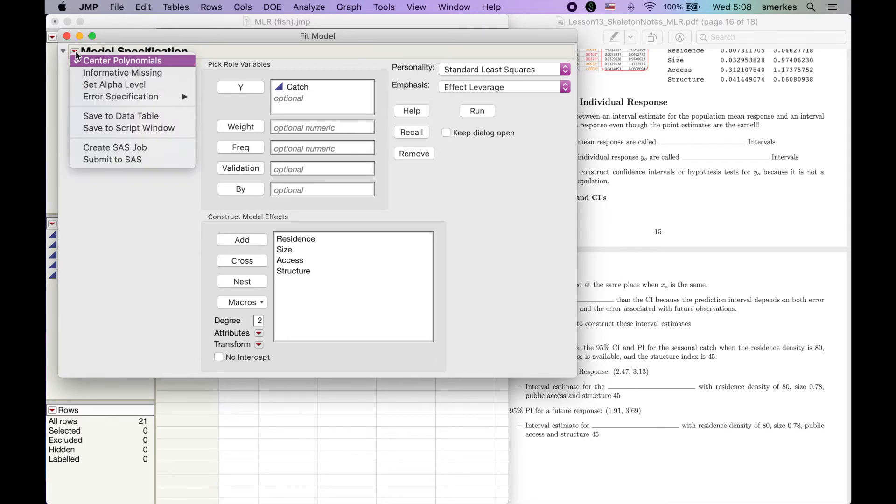
{"action": "left_click", "coordinate": [115, 85]}
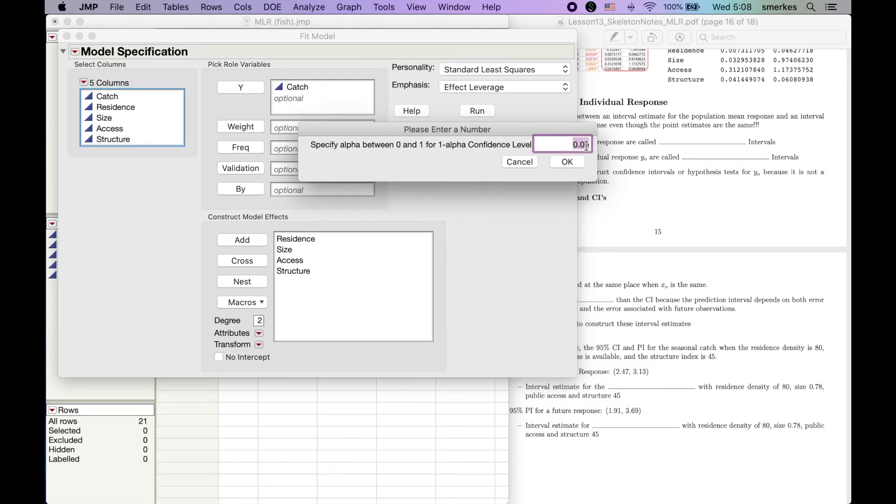
{"action": "left_click", "coordinate": [566, 163]}
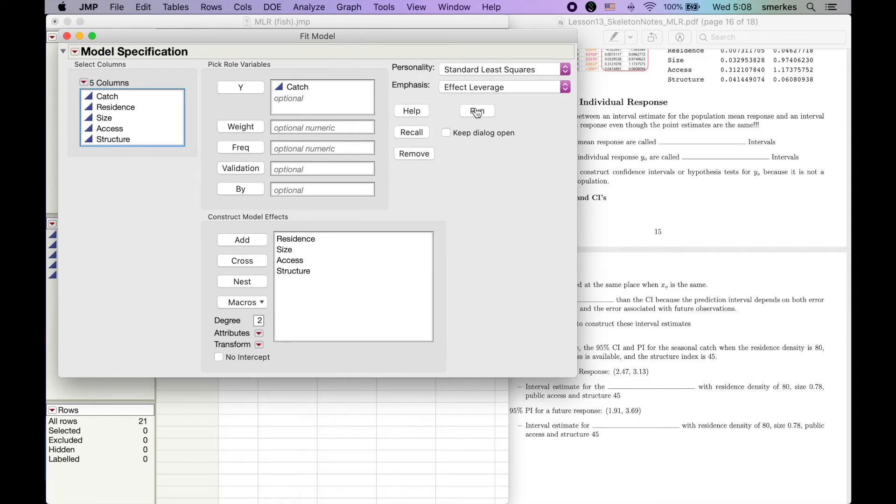
{"action": "left_click", "coordinate": [476, 112]}
Save the mean confidence interval limits for Catch from the regression report to the data table.
{"action": "scroll", "coordinate": [218, 351], "scroll_direction": "down", "scroll_amount": 2}
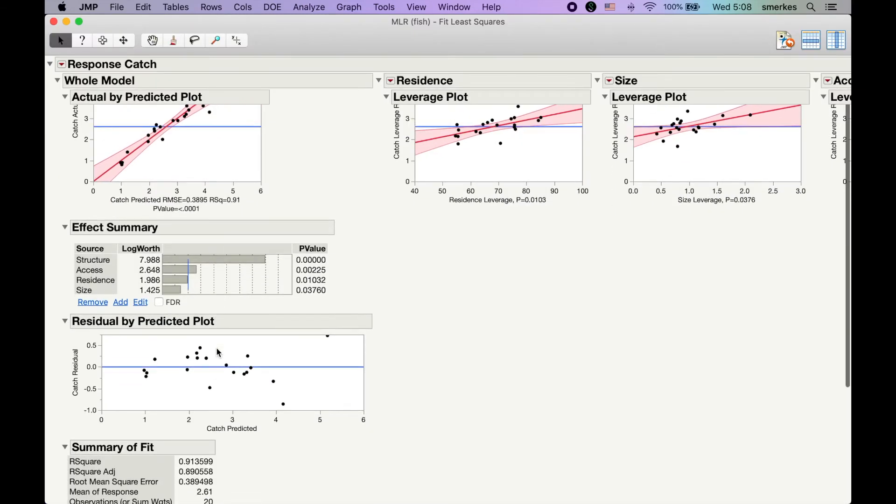
{"action": "scroll", "coordinate": [218, 351], "scroll_direction": "down", "scroll_amount": 4}
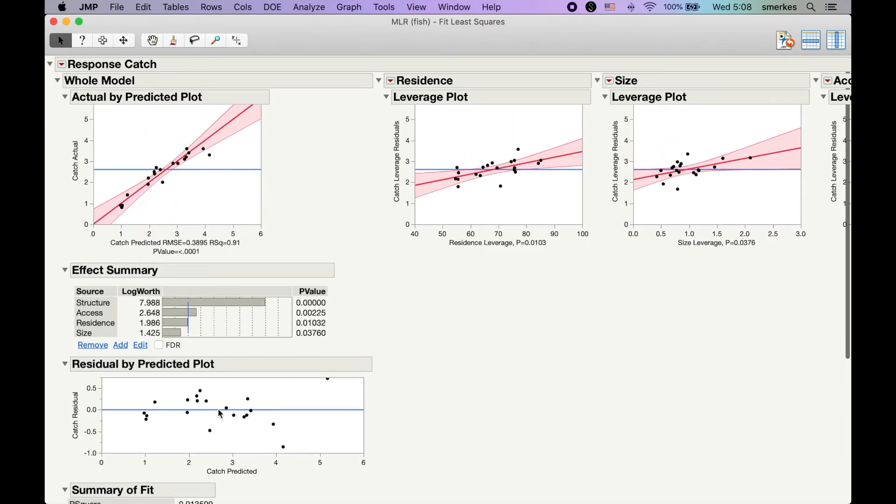
{"action": "left_click", "coordinate": [67, 68]}
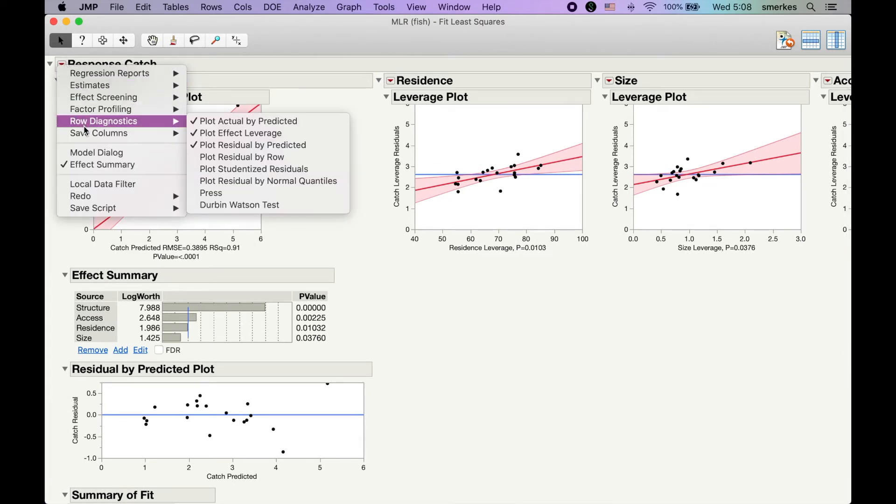
{"action": "mouse_move", "coordinate": [86, 135]}
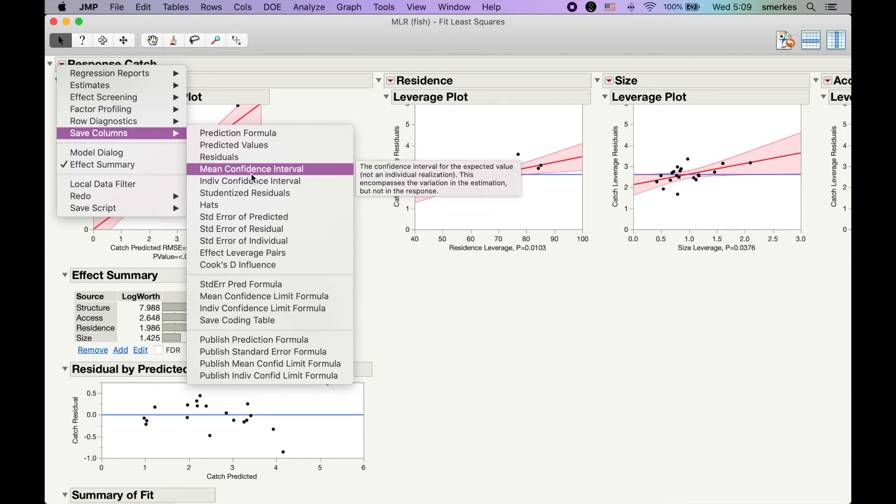
{"action": "left_click", "coordinate": [253, 170]}
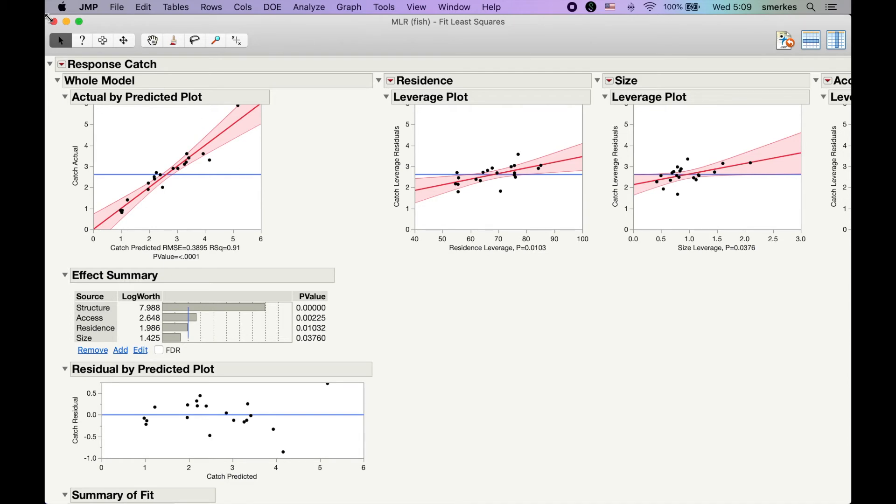
Narrow the report so it sits beside the MLR (fish) table, and widen the table until both mean limit columns show fully.
{"action": "left_click_drag", "start_coordinate": [46, 15], "coordinate": [477, 16]}
{"action": "left_click_drag", "start_coordinate": [652, 22], "coordinate": [692, 13]}
{"action": "left_click", "coordinate": [488, 23]}
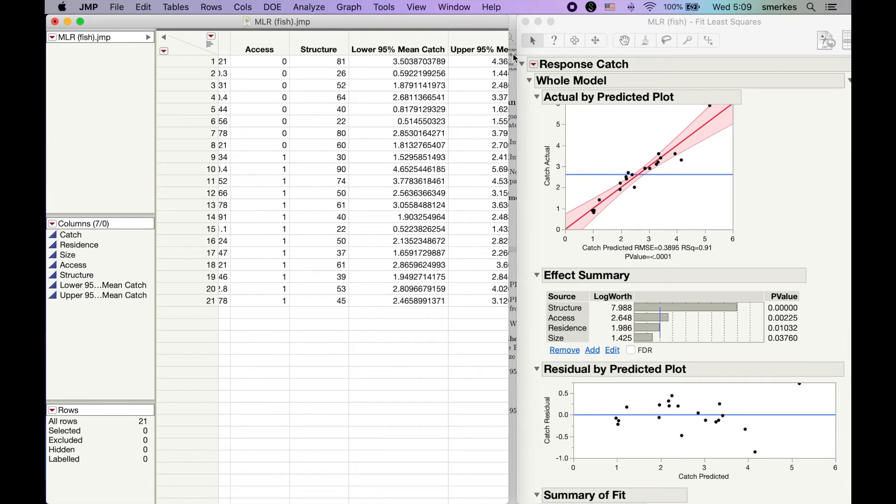
{"action": "left_click_drag", "start_coordinate": [509, 48], "coordinate": [611, 43]}
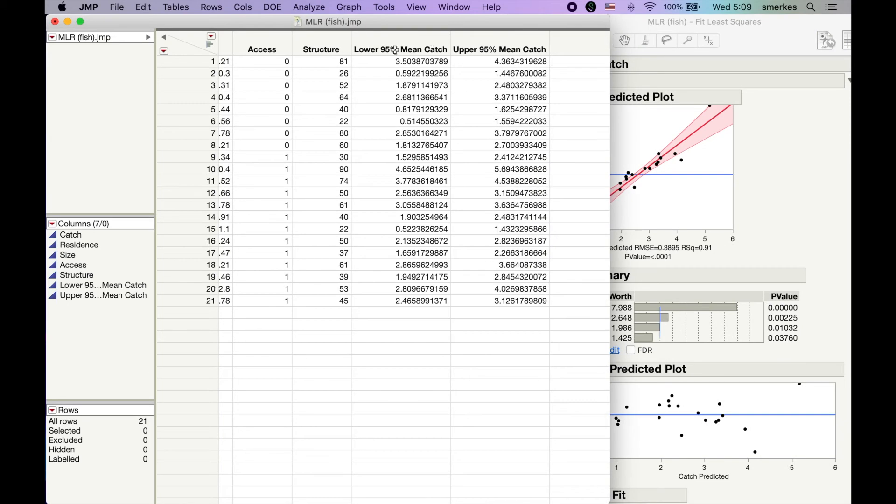
Save the model's predicted values to the data table and bring the Predicted Catch column into view.
{"action": "left_click", "coordinate": [628, 27]}
{"action": "left_click", "coordinate": [534, 64]}
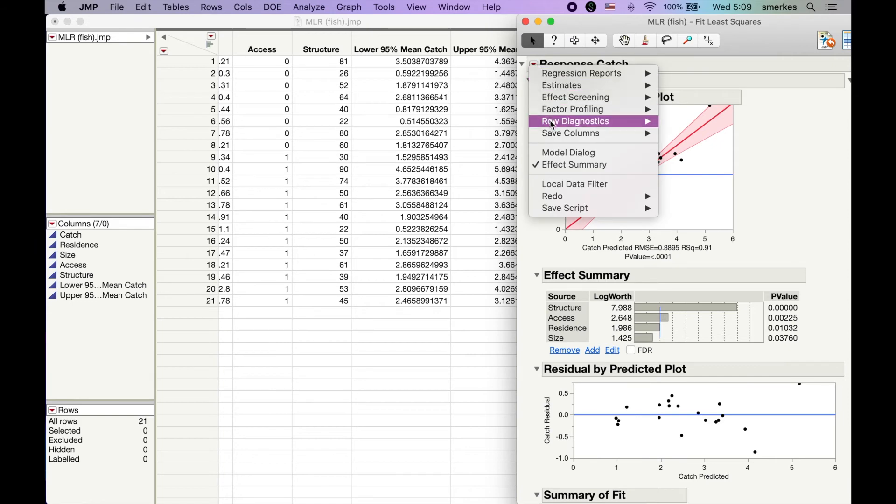
{"action": "mouse_move", "coordinate": [560, 135]}
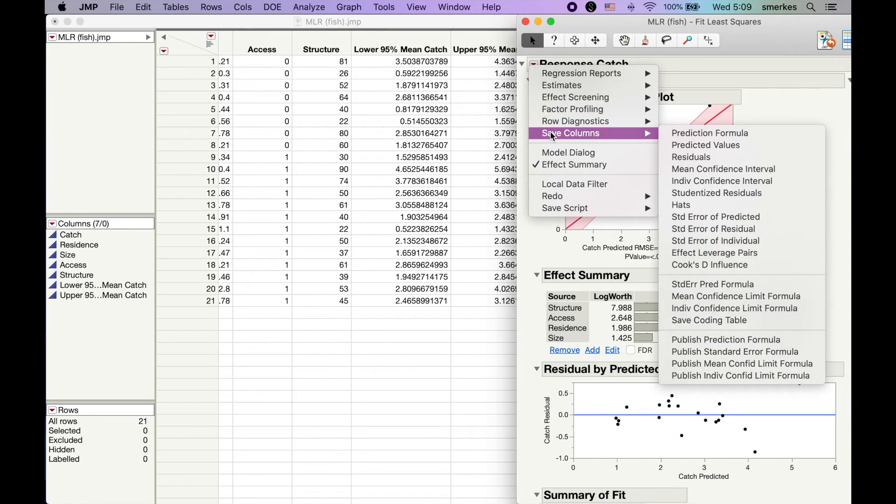
{"action": "left_click", "coordinate": [693, 148]}
{"action": "left_click", "coordinate": [473, 27]}
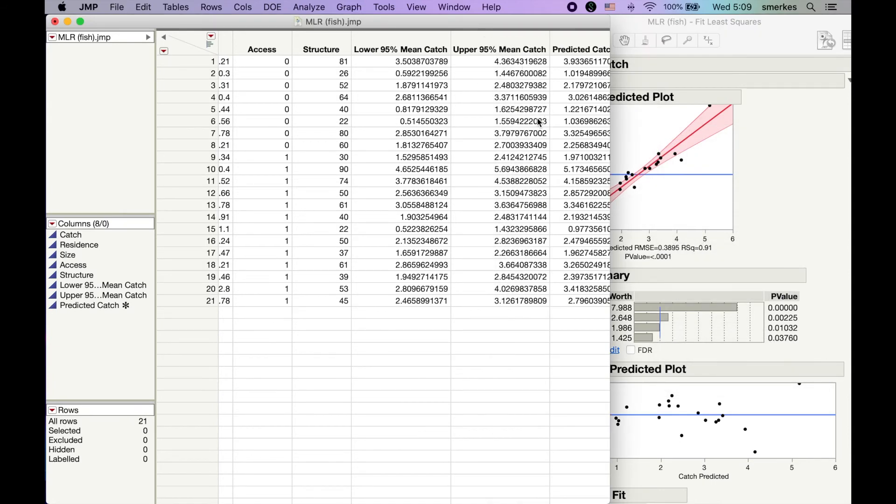
{"action": "scroll", "coordinate": [542, 123], "scroll_direction": "right", "scroll_amount": 3}
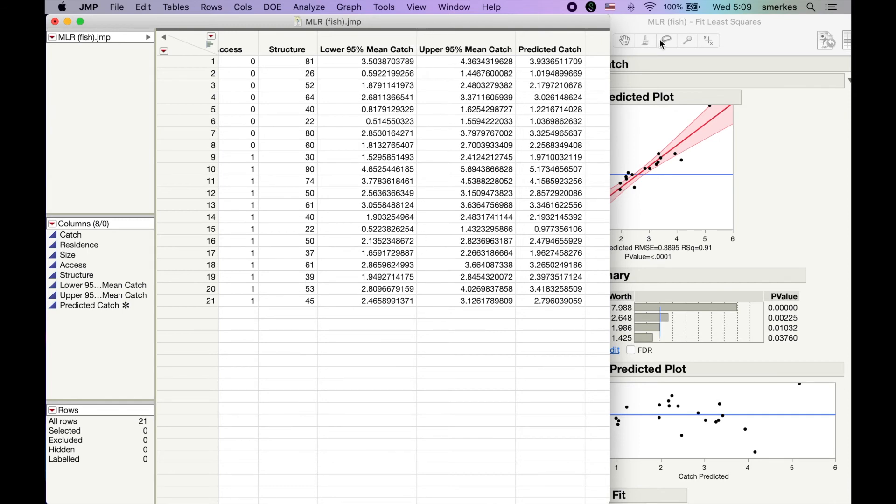
Save the individual confidence interval limits for Catch to the data table and bring the table to the front.
{"action": "left_click", "coordinate": [660, 23]}
{"action": "left_click", "coordinate": [535, 67]}
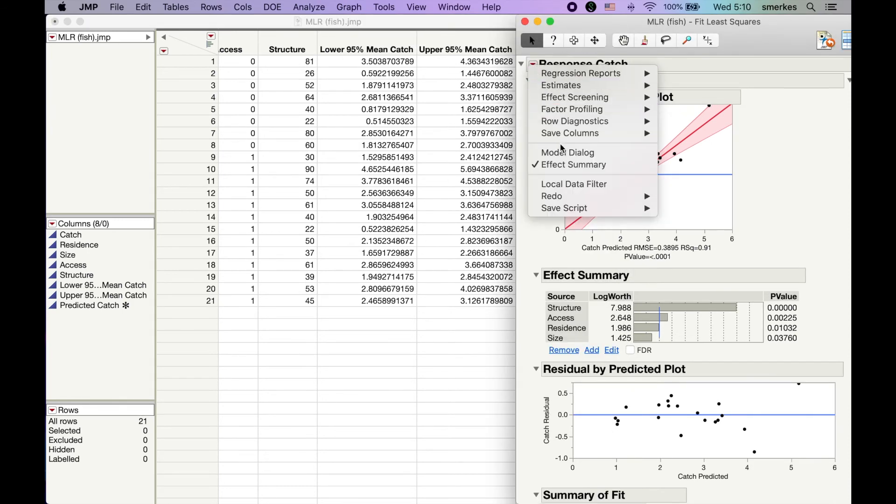
{"action": "mouse_move", "coordinate": [607, 133]}
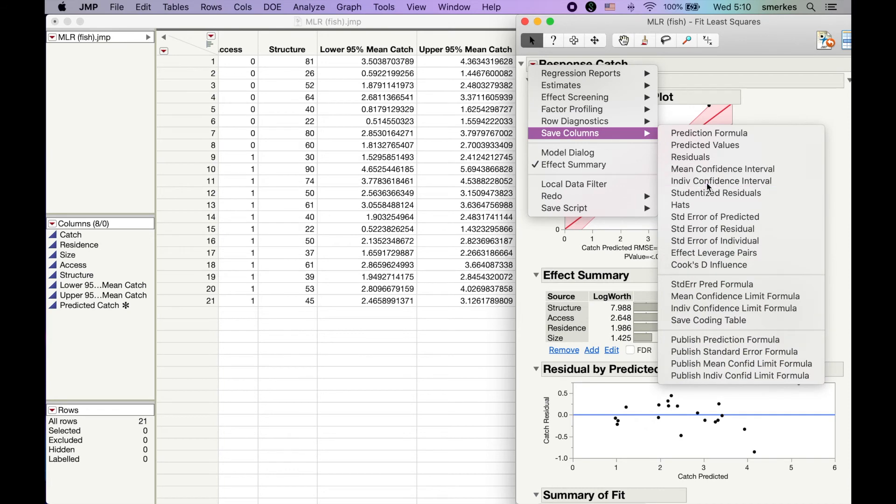
{"action": "left_click", "coordinate": [709, 183]}
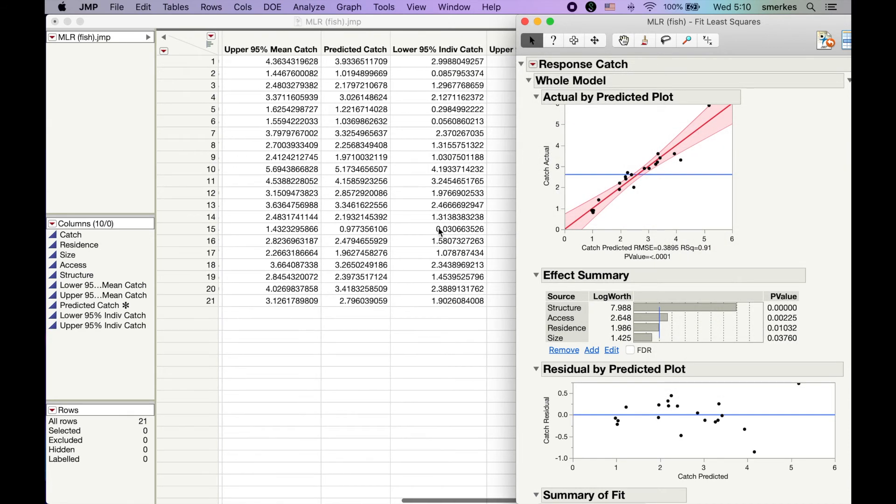
{"action": "left_click", "coordinate": [310, 308]}
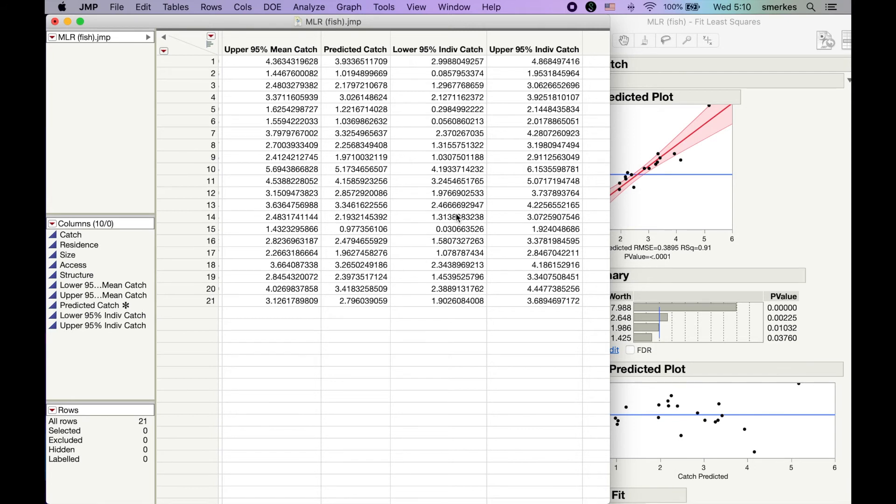
Close the Fit Least Squares report without saving any further columns.
{"action": "left_click", "coordinate": [628, 20]}
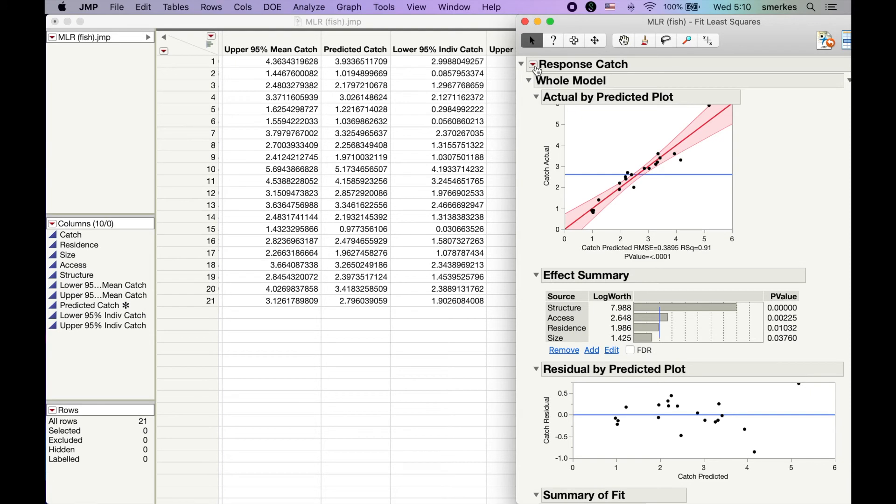
{"action": "left_click_drag", "start_coordinate": [615, 22], "coordinate": [142, 18]}
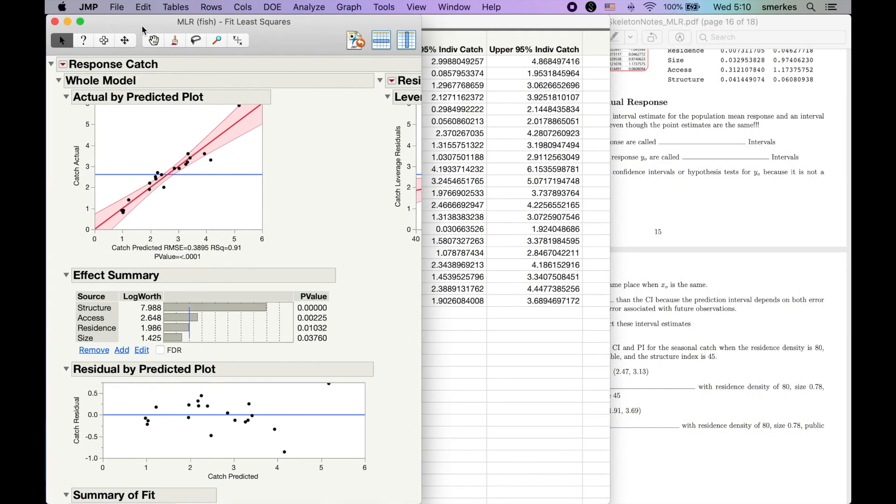
{"action": "left_click", "coordinate": [63, 66]}
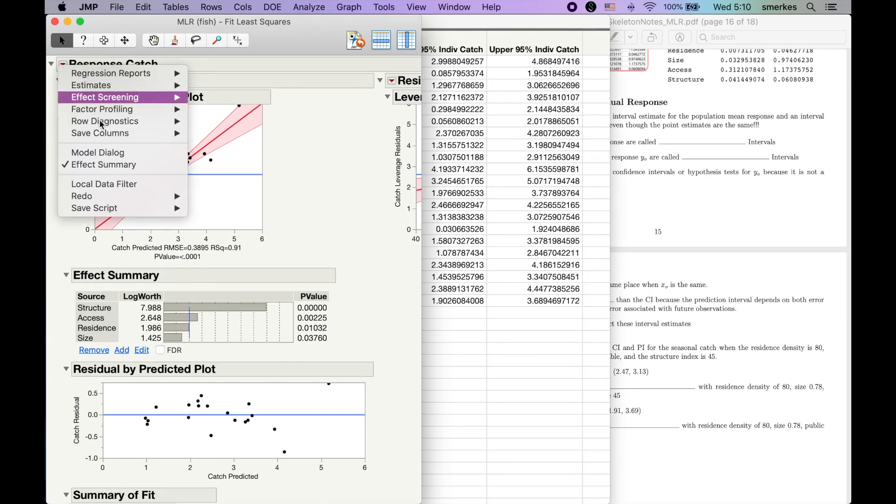
{"action": "mouse_move", "coordinate": [102, 133]}
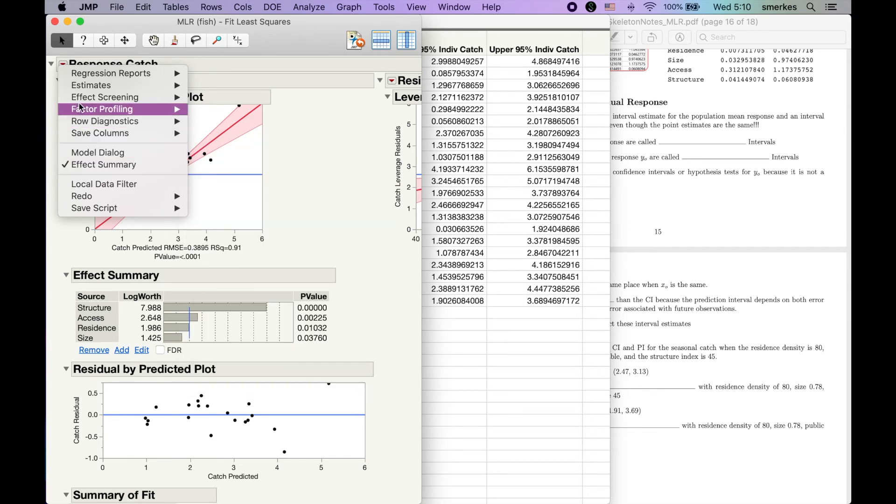
{"action": "left_click", "coordinate": [60, 23]}
{"action": "left_click", "coordinate": [55, 22]}
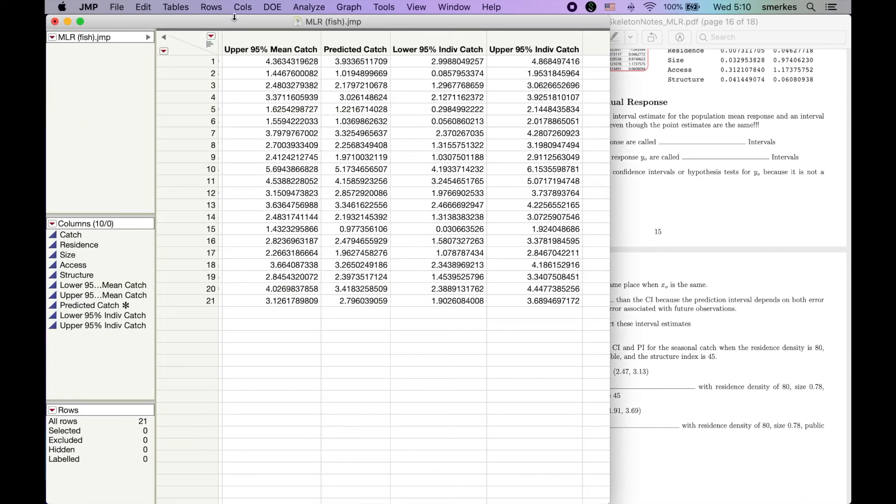
Set up a Fit Model for a different confidence level with Catch as Y and Residence, Size, Access and Structure as effects.
{"action": "left_click", "coordinate": [309, 7]}
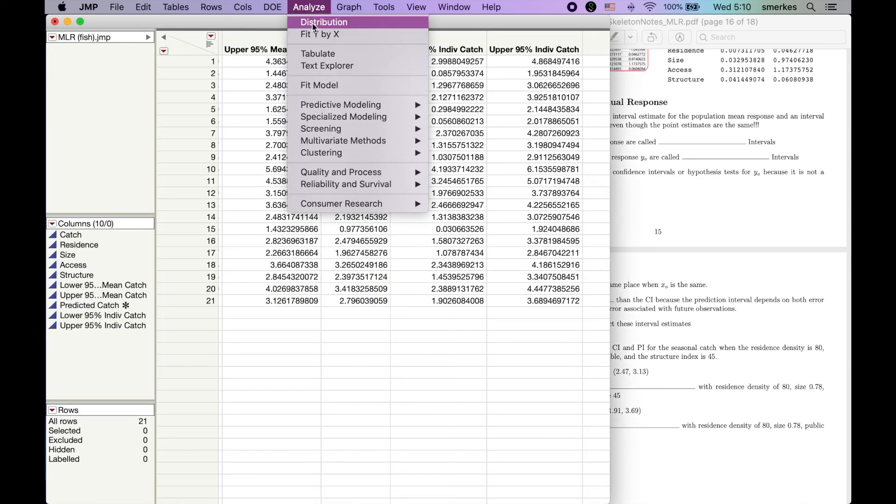
{"action": "left_click", "coordinate": [315, 85]}
{"action": "left_click", "coordinate": [136, 97]}
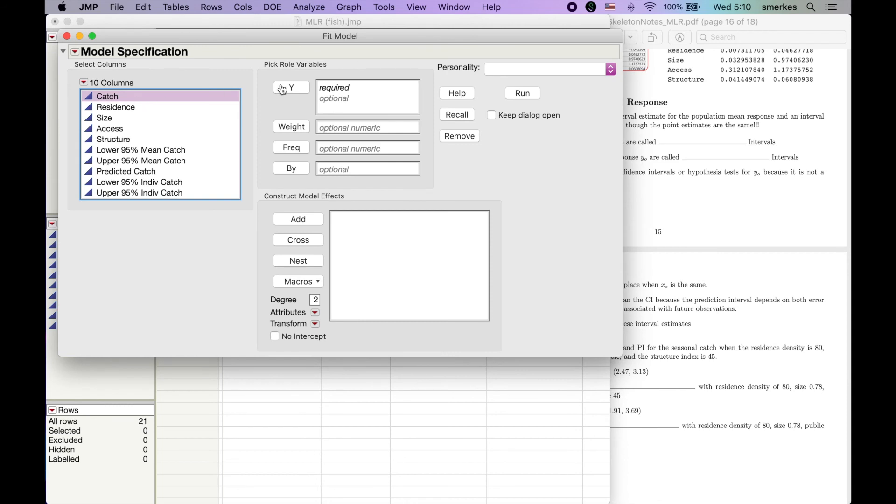
{"action": "left_click", "coordinate": [305, 95]}
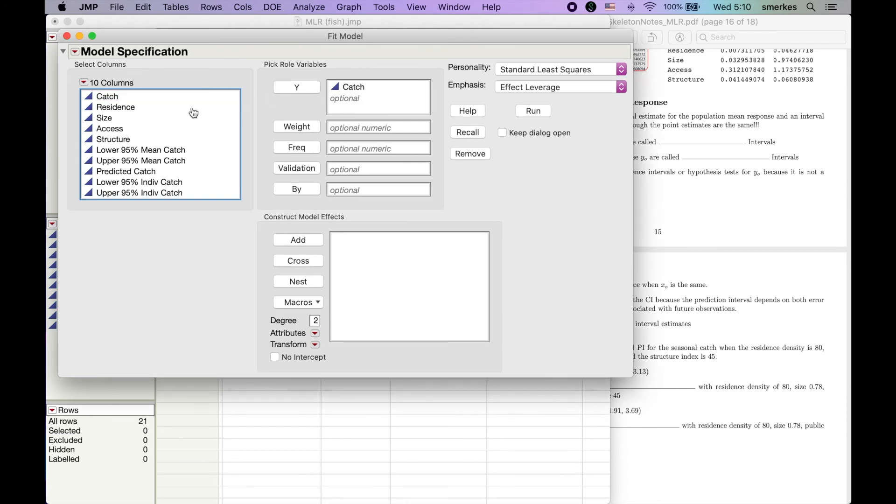
{"action": "left_click", "coordinate": [190, 108]}
{"action": "key", "text": "shift+Down"}
{"action": "key", "text": "shift+Down"}
{"action": "key", "text": "shift+Down"}
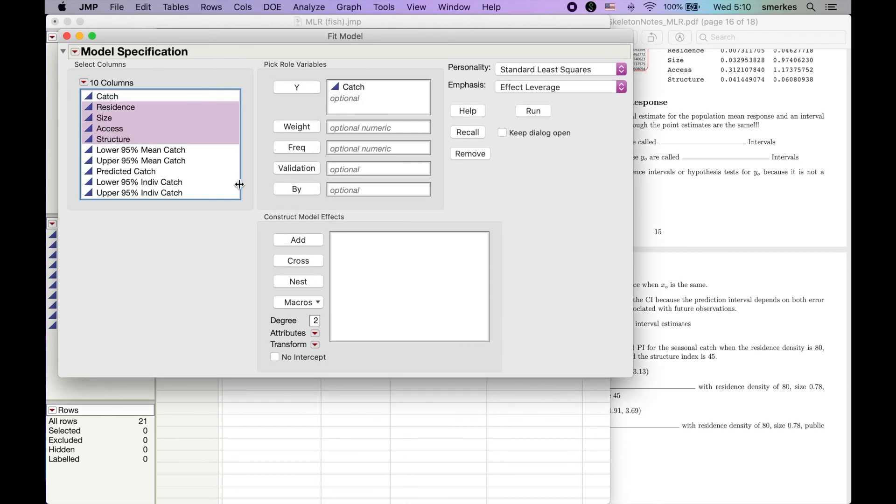
{"action": "left_click", "coordinate": [298, 240]}
Set the model's alpha level to 0.025 and run the model.
{"action": "left_click", "coordinate": [74, 52]}
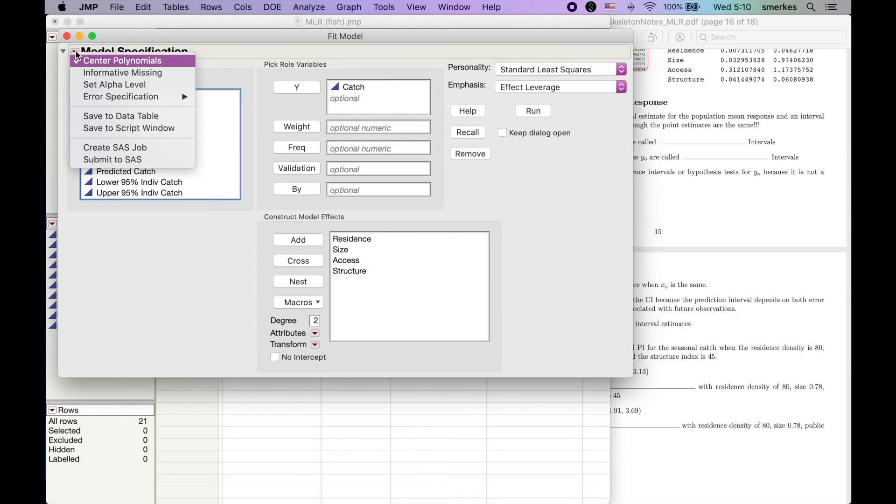
{"action": "left_click", "coordinate": [99, 86]}
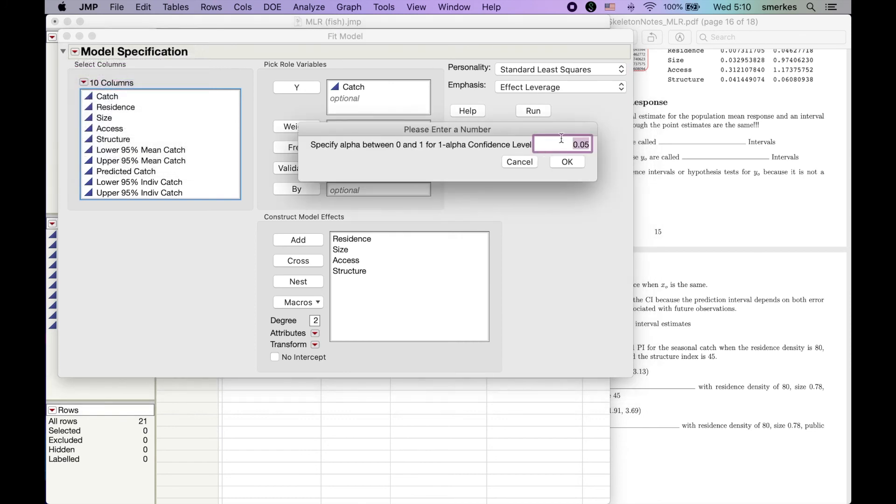
{"action": "left_click", "coordinate": [590, 145]}
{"action": "key", "text": "BackSpace"}
{"action": "type", "text": "25"}
{"action": "key", "text": "Return"}
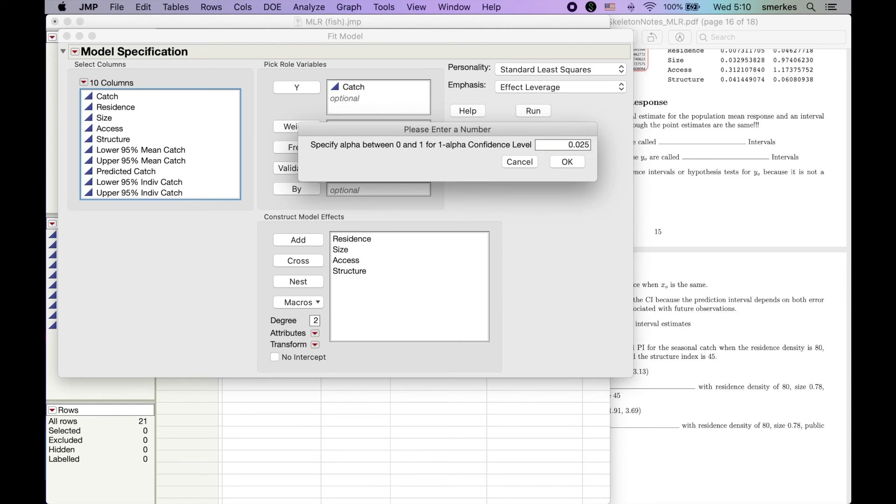
{"action": "left_click", "coordinate": [571, 165]}
{"action": "left_click", "coordinate": [532, 113]}
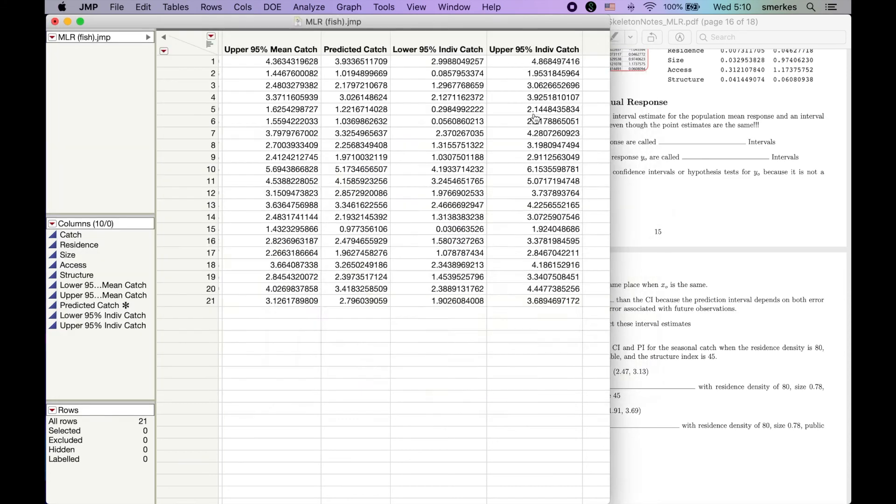
Add the Lower 97.5% column to the Parameter Estimates table.
{"action": "scroll", "coordinate": [344, 180], "scroll_direction": "down", "scroll_amount": 10}
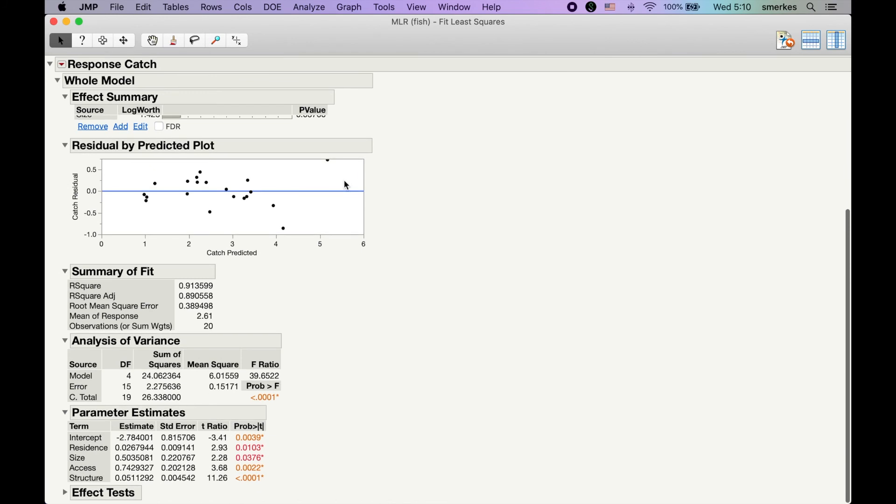
{"action": "right_click", "coordinate": [241, 450]}
{"action": "mouse_move", "coordinate": [360, 461]}
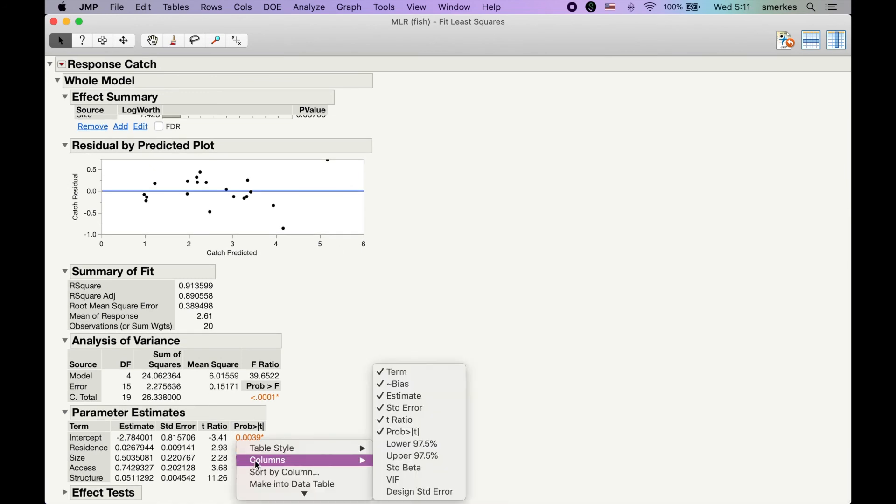
{"action": "left_click", "coordinate": [404, 449]}
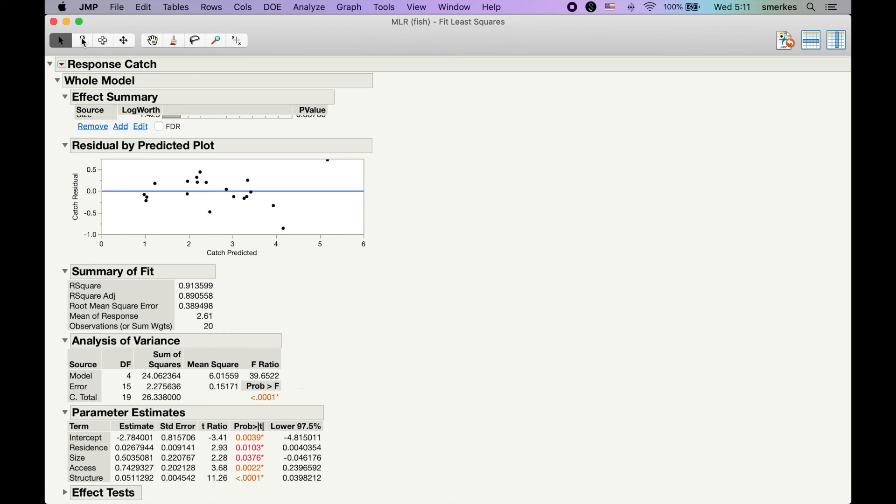
Save the 97.5% mean confidence limits for Catch to the data table and show the table from its first column.
{"action": "left_click", "coordinate": [62, 65]}
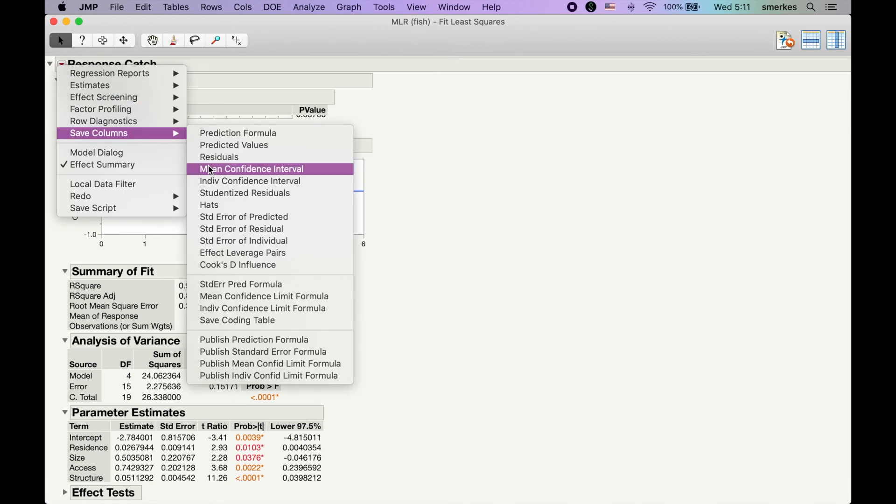
{"action": "left_click", "coordinate": [228, 170]}
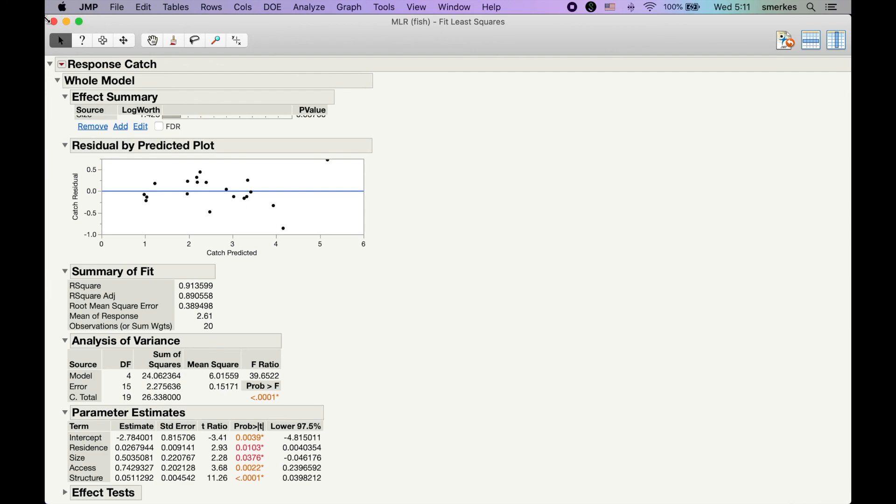
{"action": "left_click_drag", "start_coordinate": [46, 16], "coordinate": [532, 3]}
{"action": "left_click", "coordinate": [434, 125]}
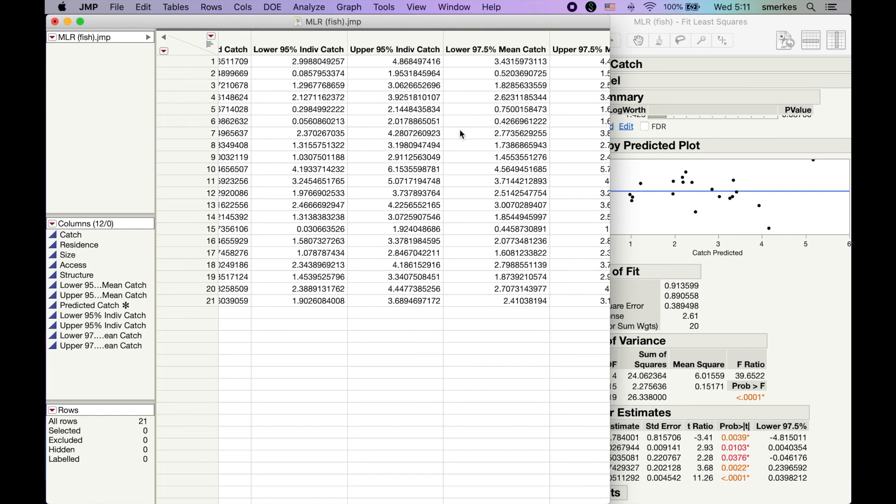
{"action": "scroll", "coordinate": [461, 132], "scroll_direction": "left", "scroll_amount": 10}
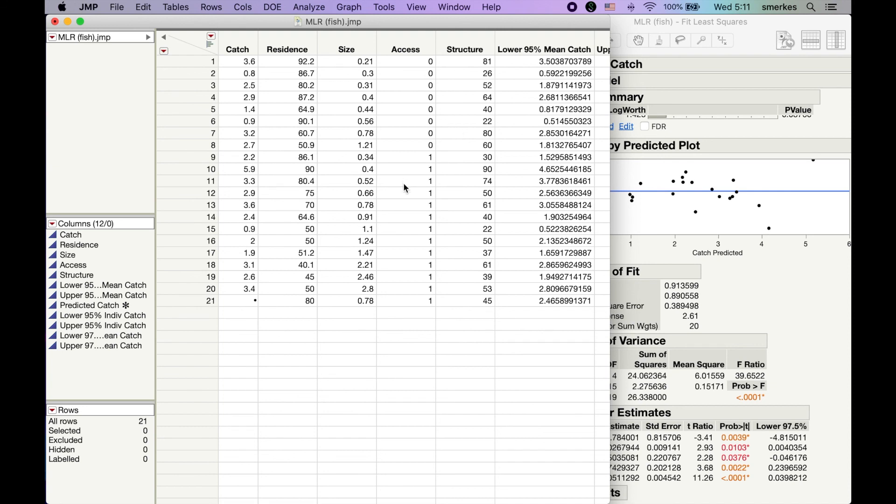
Bring the Fit Least Squares report to the front and move it clear of the lesson notes.
{"action": "left_click", "coordinate": [708, 231]}
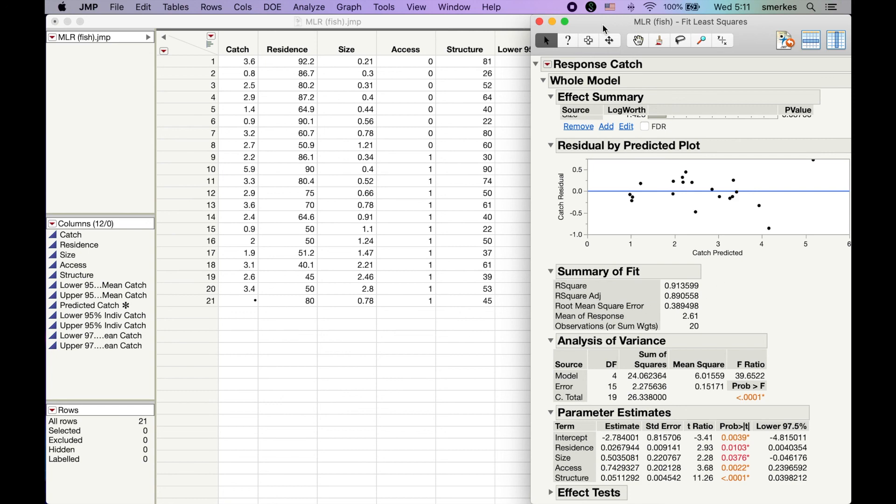
{"action": "left_click_drag", "start_coordinate": [605, 29], "coordinate": [122, 2]}
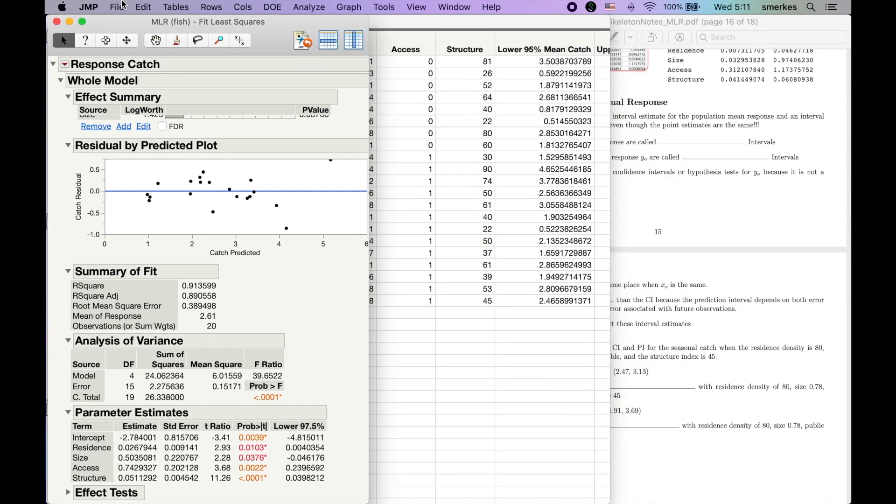